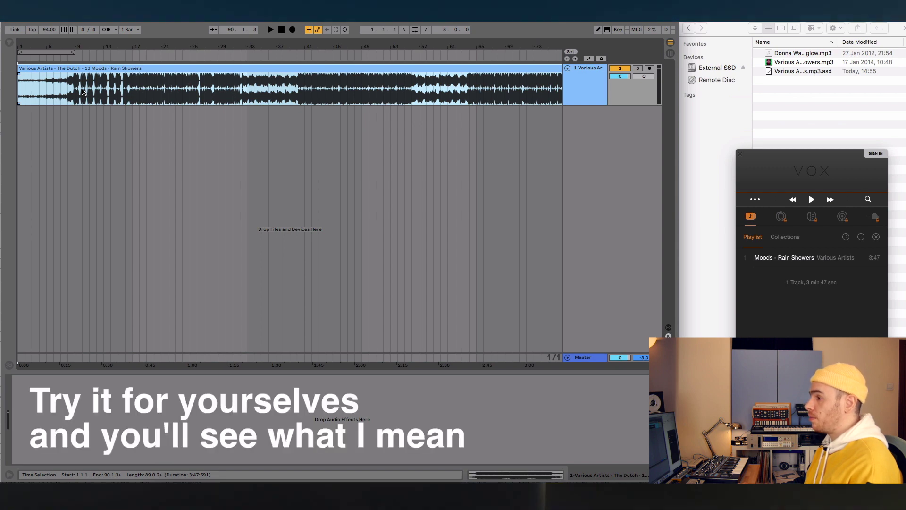
Play Moods - Rain Showers in the VOX player and tap the project tempo in time with its beat
click(812, 200)
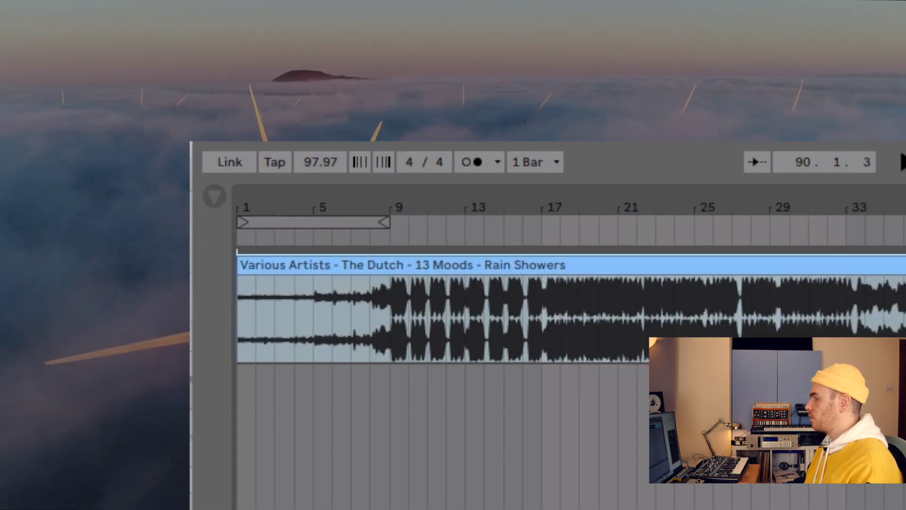
click(278, 165)
click(278, 160)
click(277, 161)
click(277, 161)
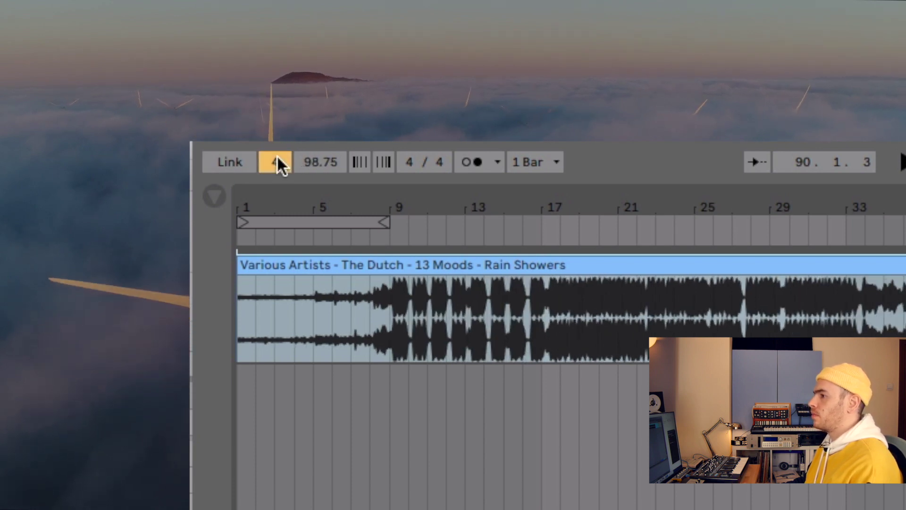
click(277, 160)
click(277, 160)
click(277, 161)
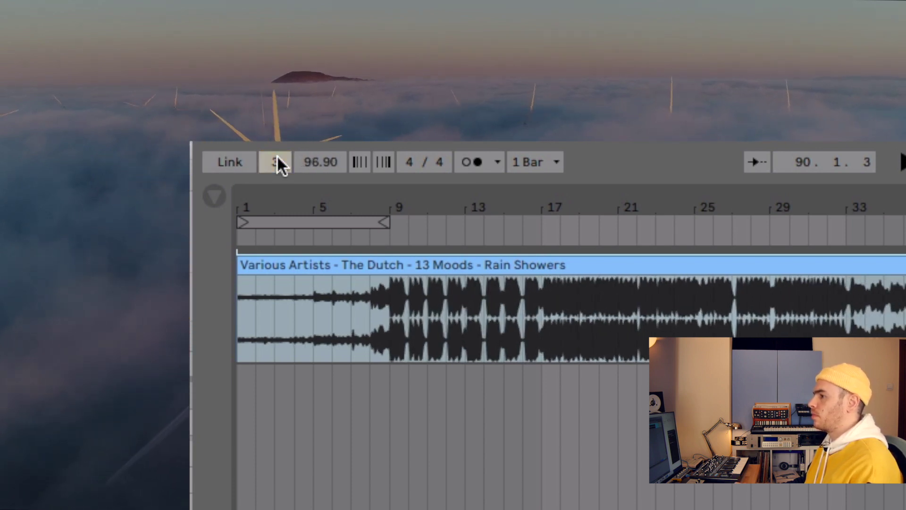
click(277, 161)
click(278, 160)
click(277, 160)
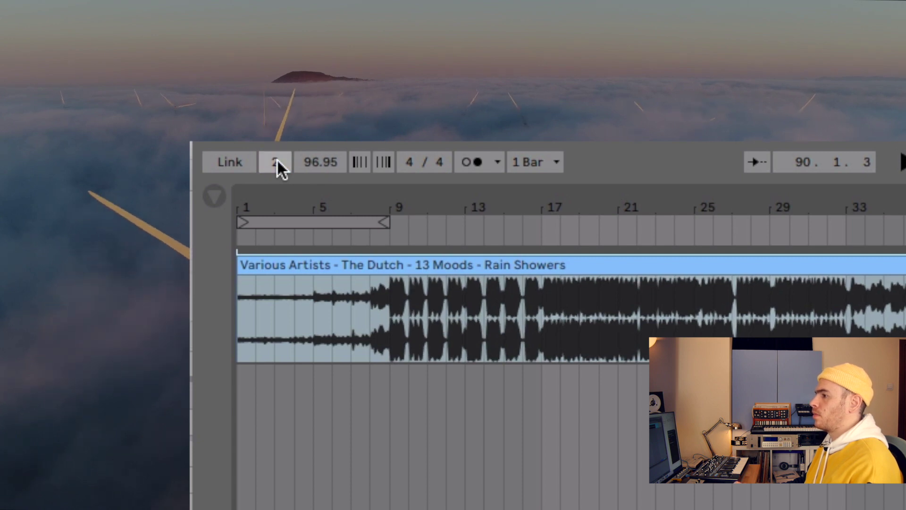
click(277, 161)
click(277, 161)
click(278, 161)
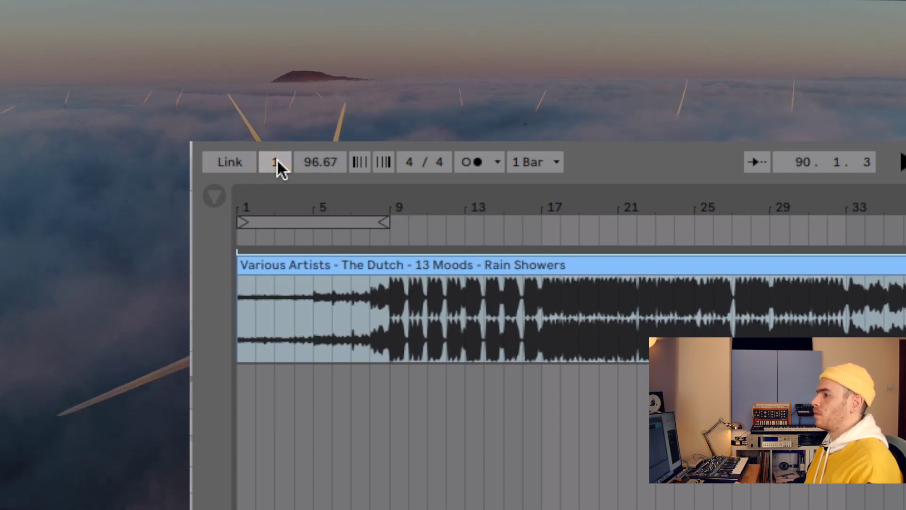
click(277, 160)
click(277, 160)
click(277, 160)
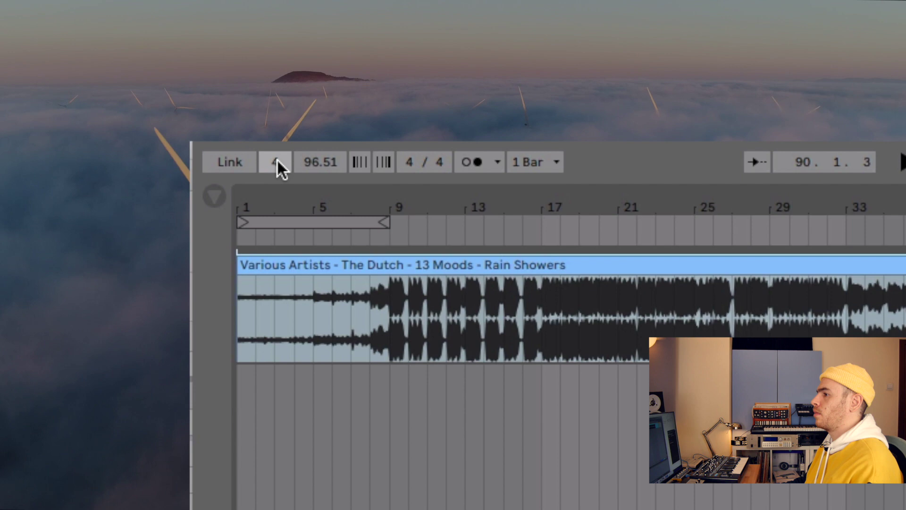
click(277, 161)
click(278, 161)
click(277, 161)
click(277, 160)
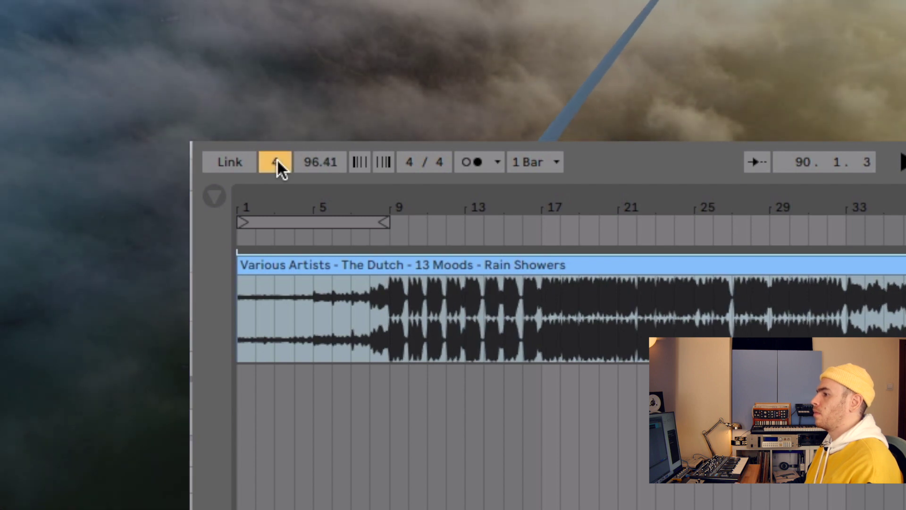
click(277, 160)
click(277, 160)
click(277, 160)
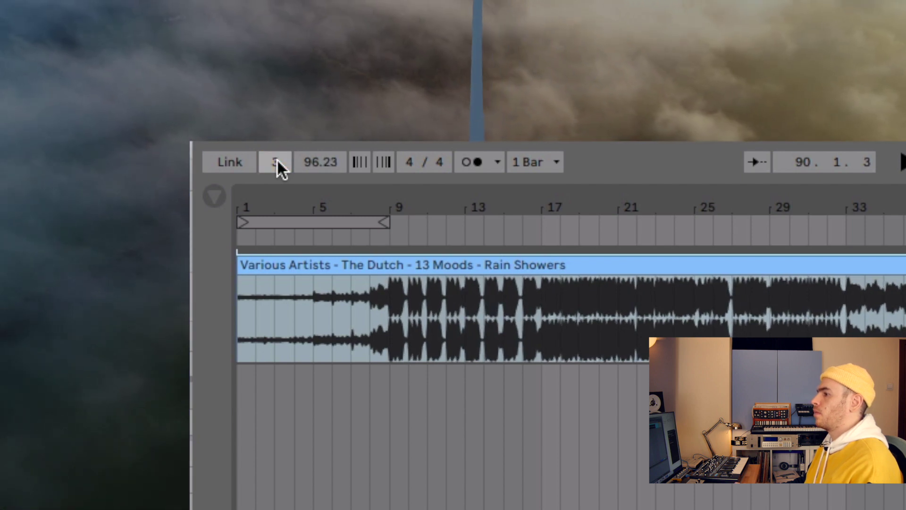
click(277, 160)
click(277, 160)
click(277, 160)
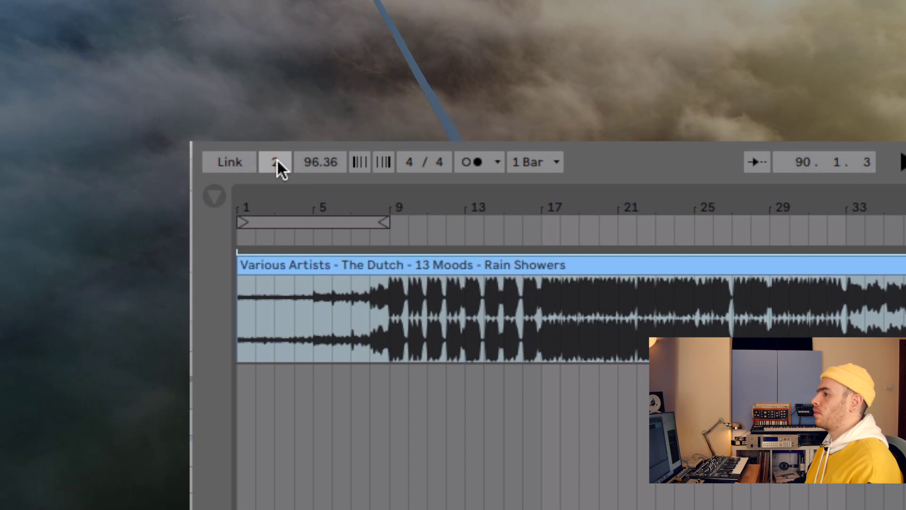
click(277, 160)
click(276, 161)
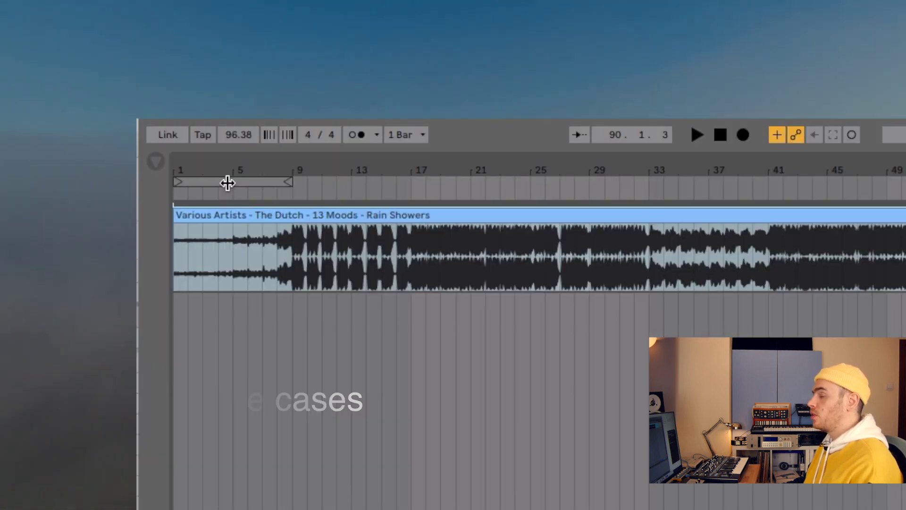
Set the project tempo to 96 BPM
click(244, 134)
text(96)
key(Return)
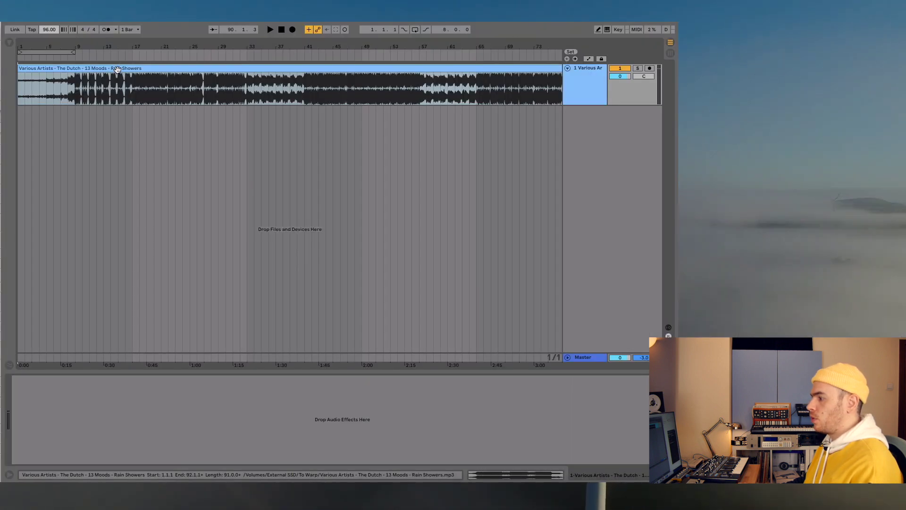
Open the Rain Showers clip in an enlarged sample view and turn on Warp for it
double_click(385, 214)
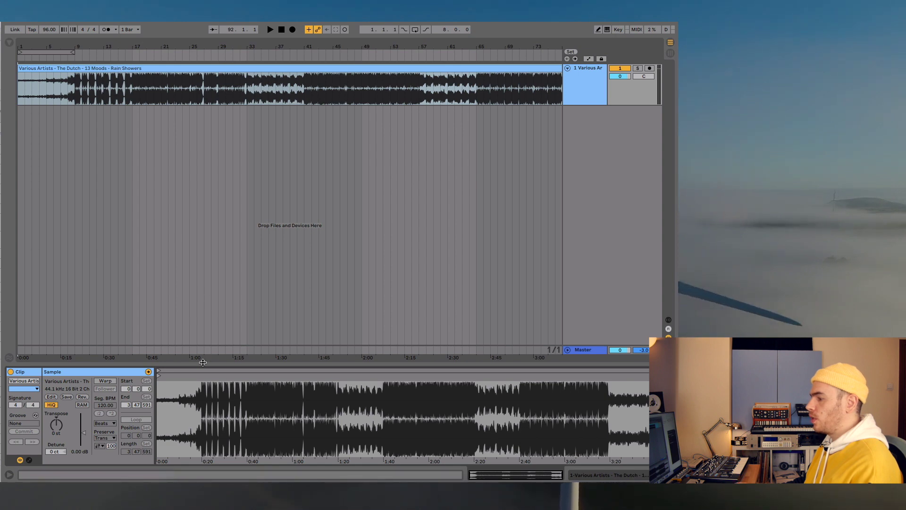
drag(211, 364, 212, 280)
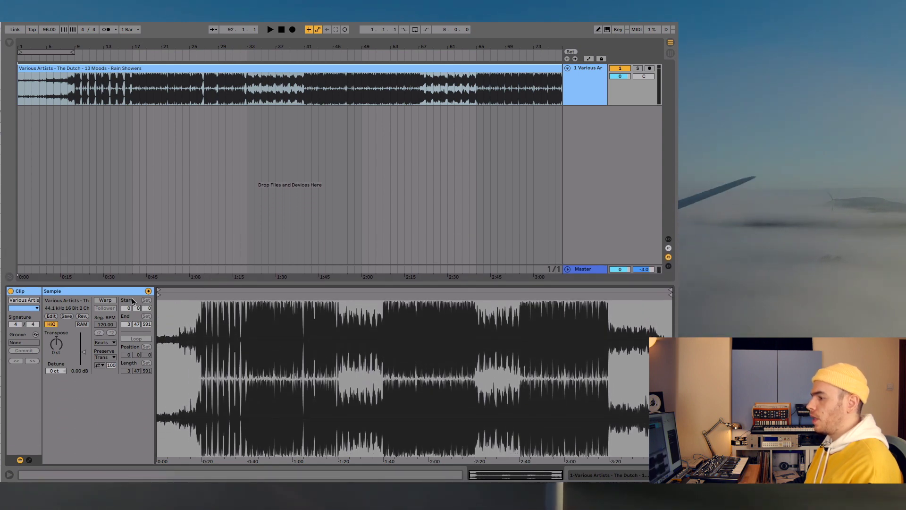
click(106, 301)
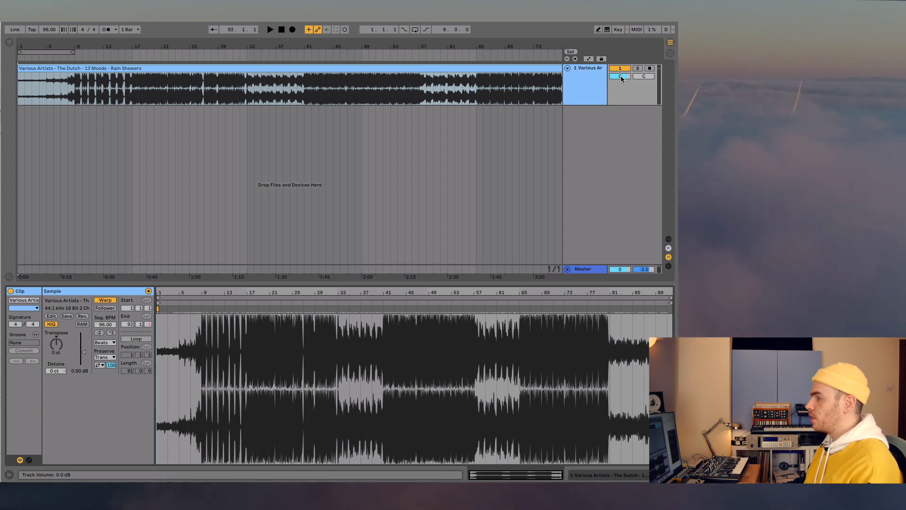
Play the arrangement from bar 17 with the metronome on and lower the track volume to -9.1 dB
drag(621, 78, 621, 82)
click(135, 121)
key(space)
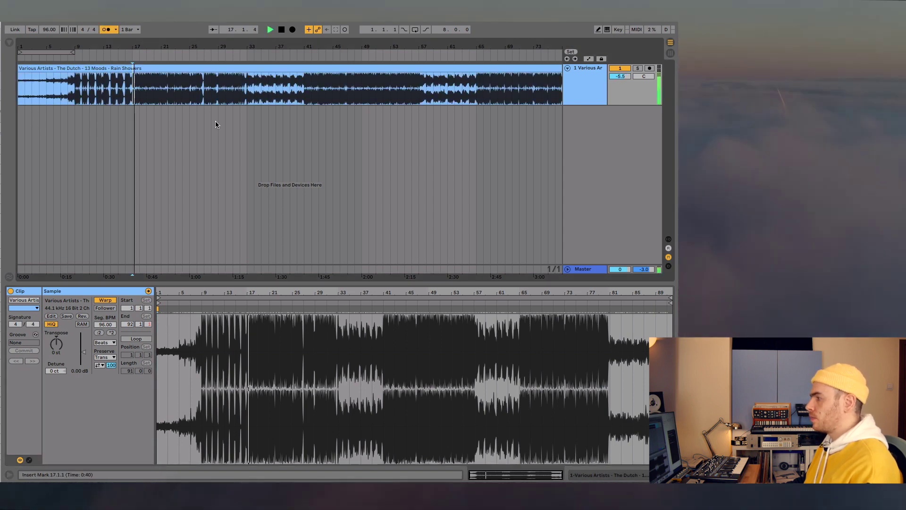
drag(626, 79, 625, 83)
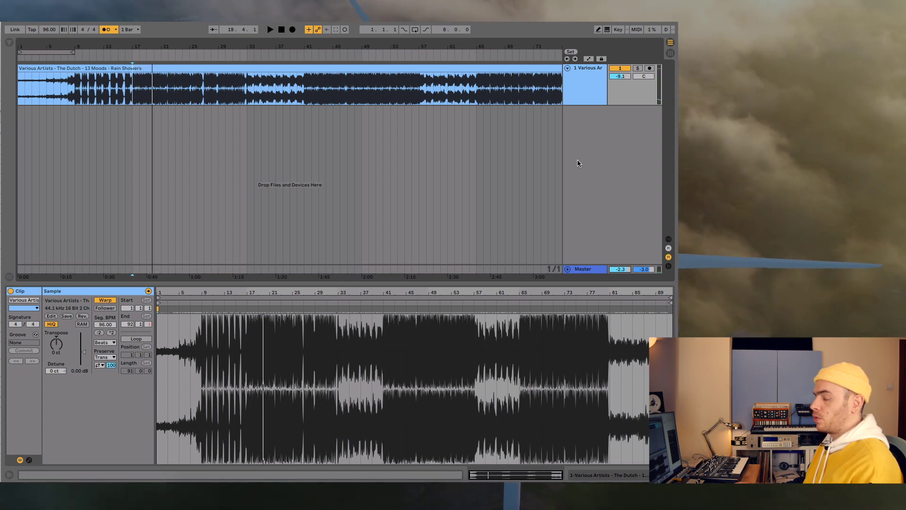
key(space)
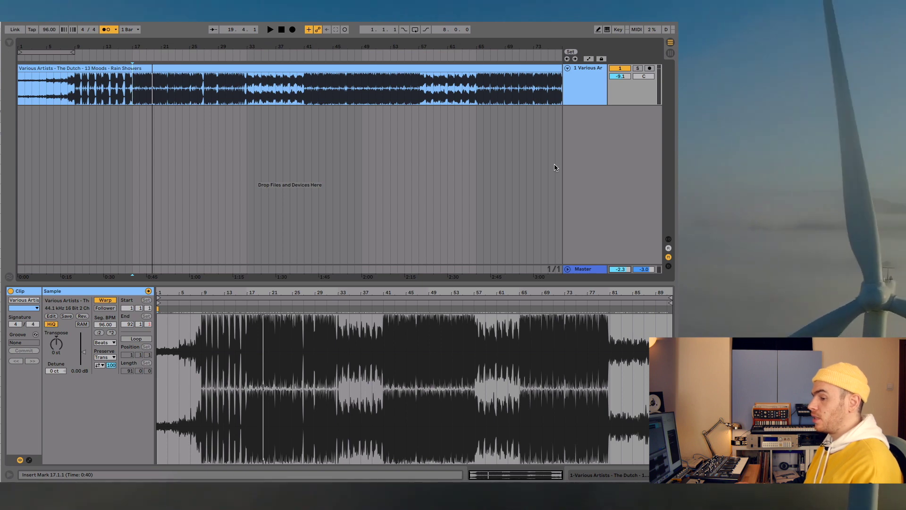
Audition the clip's waveform around bar 17 at close range to locate the first downbeat
click(244, 303)
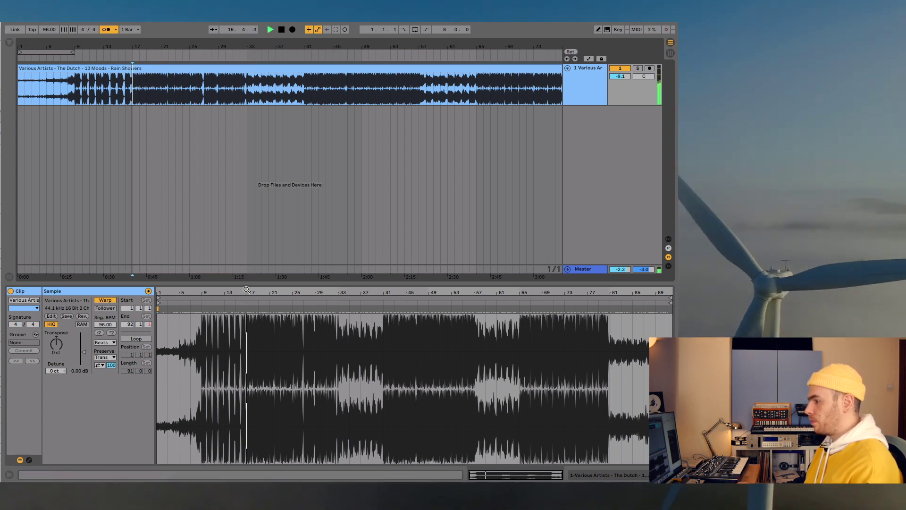
drag(247, 291, 273, 354)
key(space)
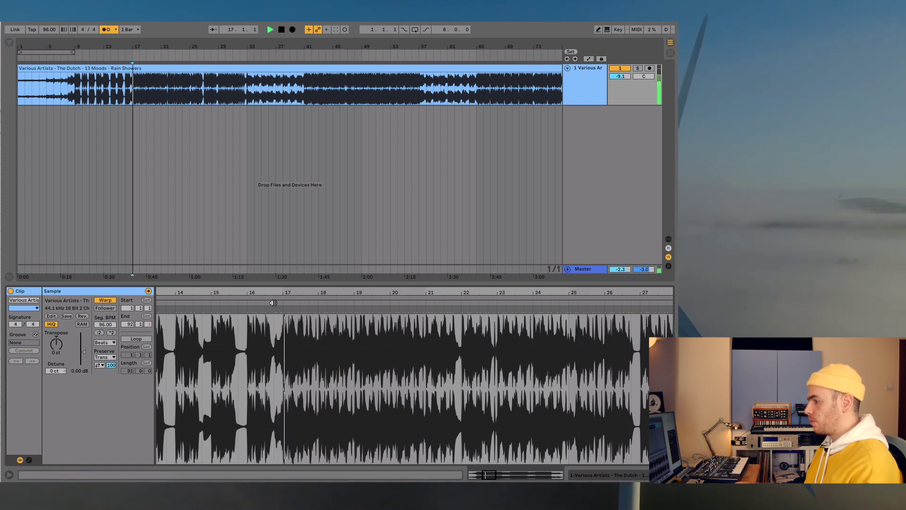
key(space)
key(space)
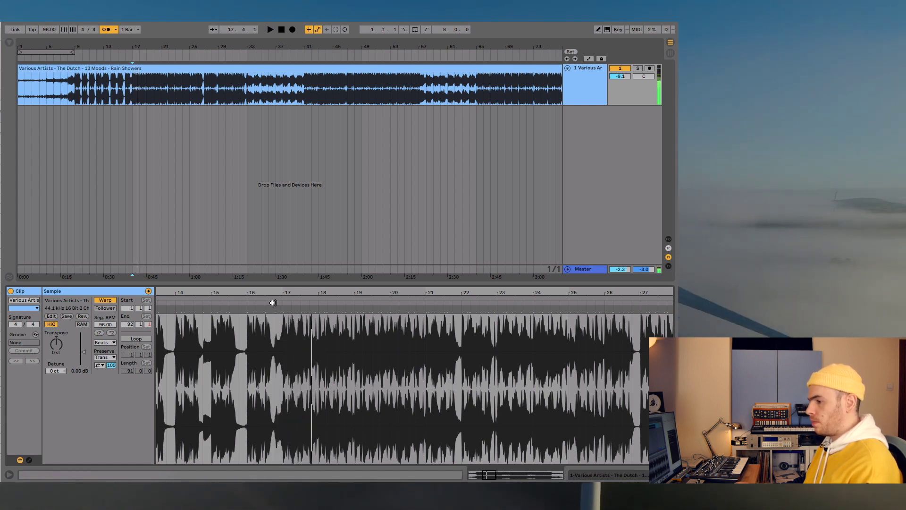
drag(273, 303, 281, 358)
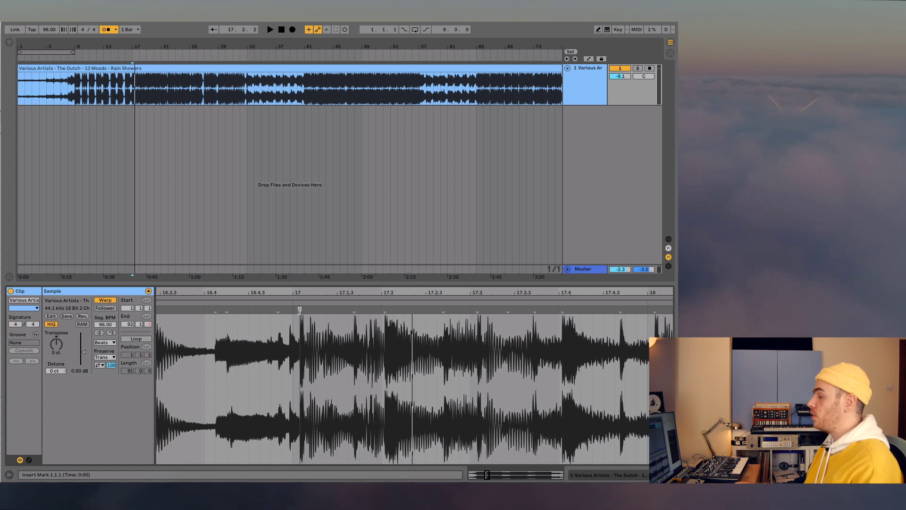
Set the clip's 1.1.1 position at the downbeat transient just after bar 17
click(299, 310)
right_click(277, 310)
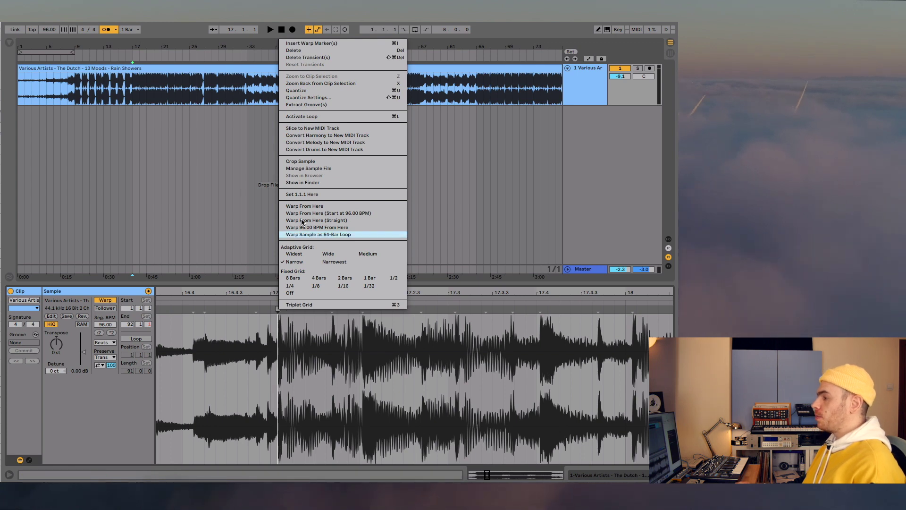
click(310, 194)
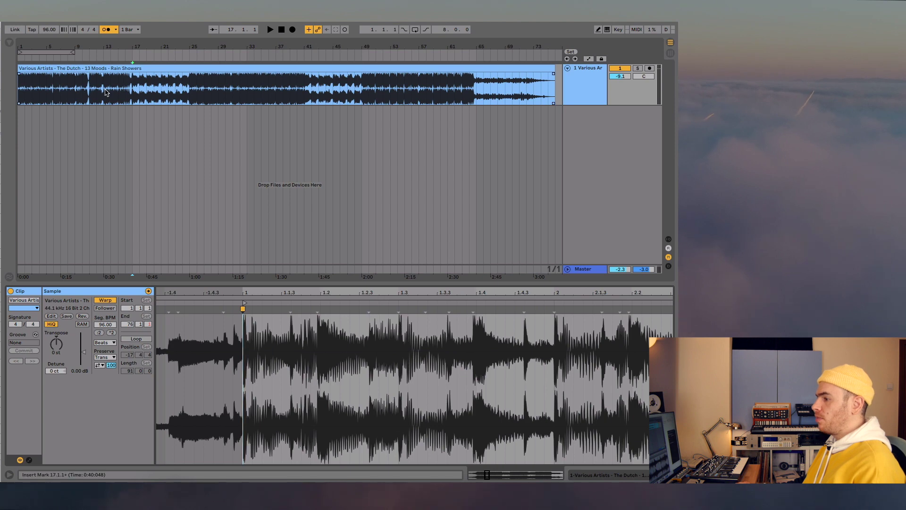
Check the clip's timing against the metronome from bars 6 and 60, lowering the track volume to -14.5 dB
click(54, 90)
key(space)
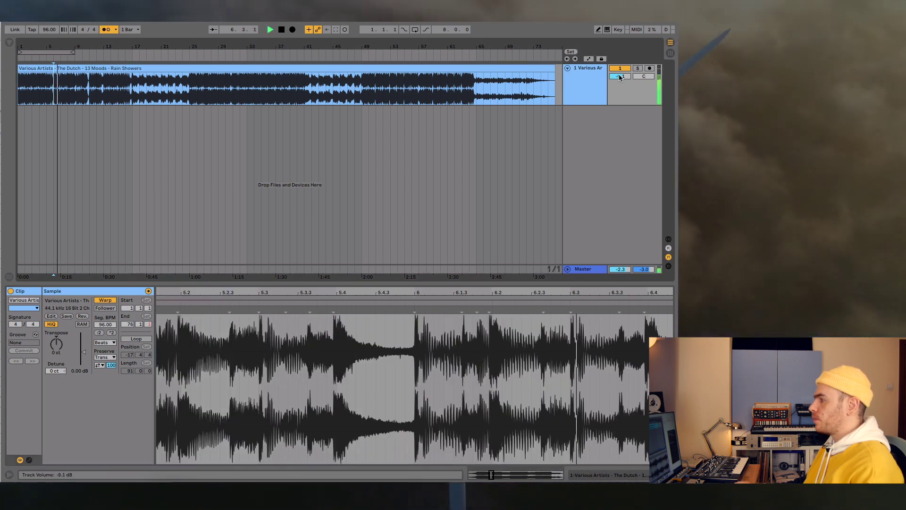
drag(620, 77, 620, 82)
key(space)
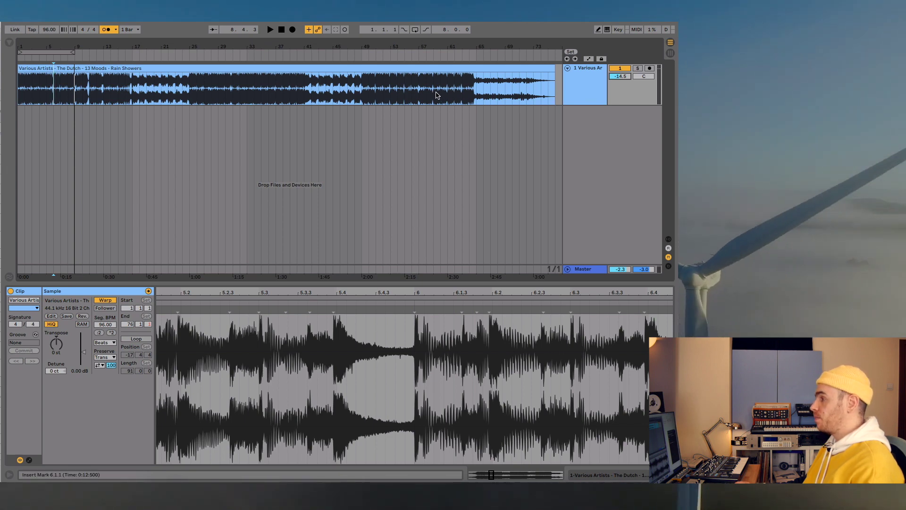
click(440, 93)
key(space)
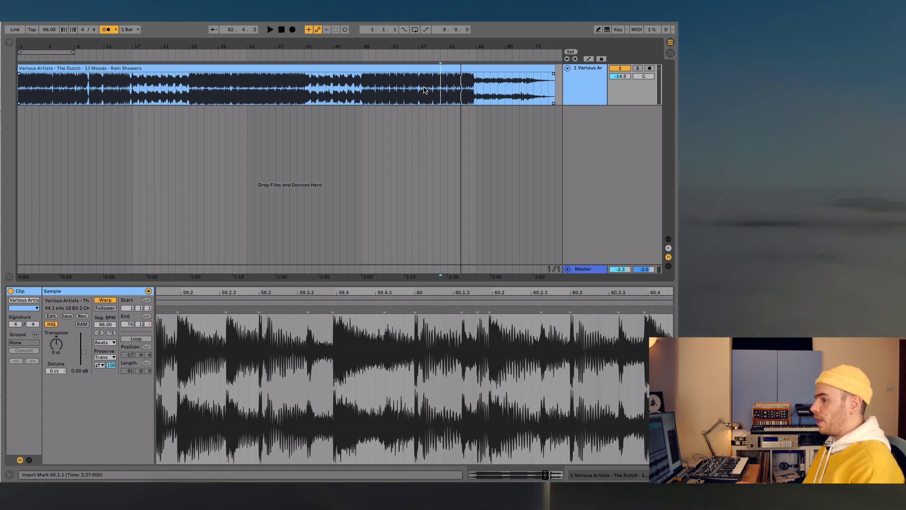
Set the clip's warp mode to Complex
click(105, 342)
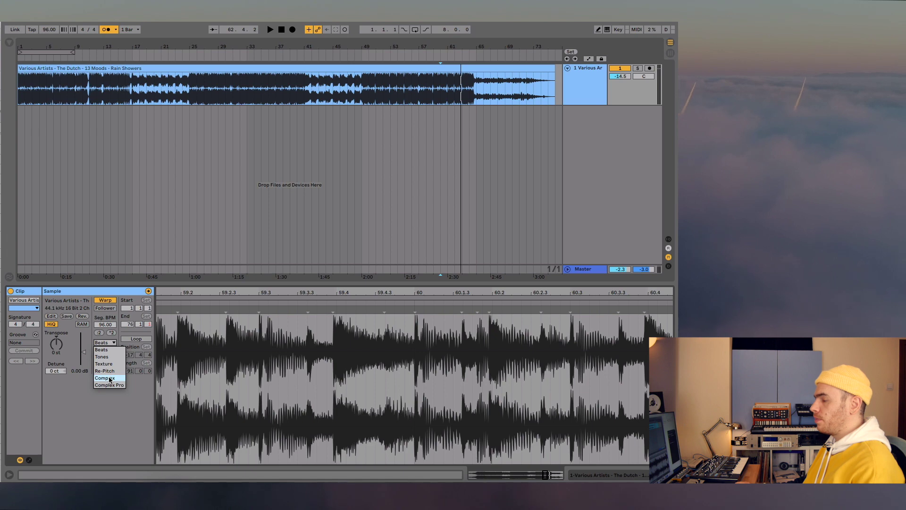
click(110, 378)
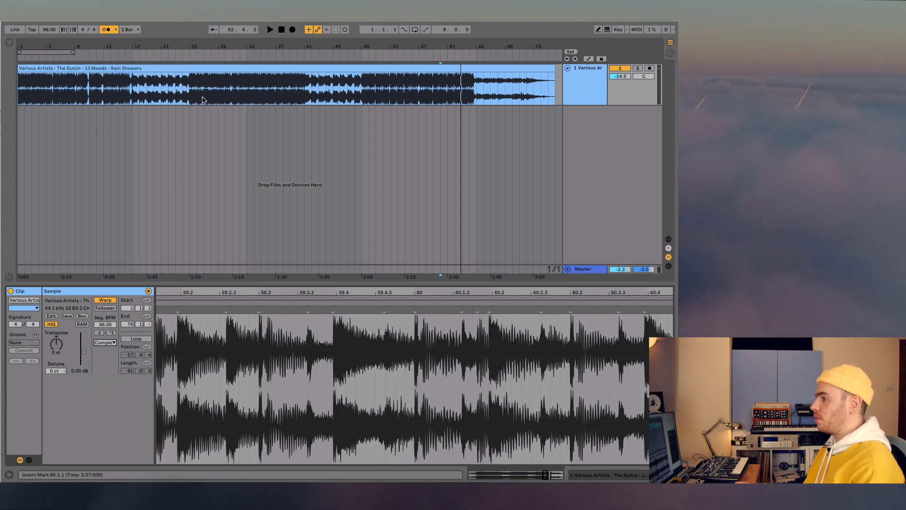
Play the clip from bar 52 while raising the tempo to 110 BPM, and return the tempo to 96 BPM
click(382, 86)
key(space)
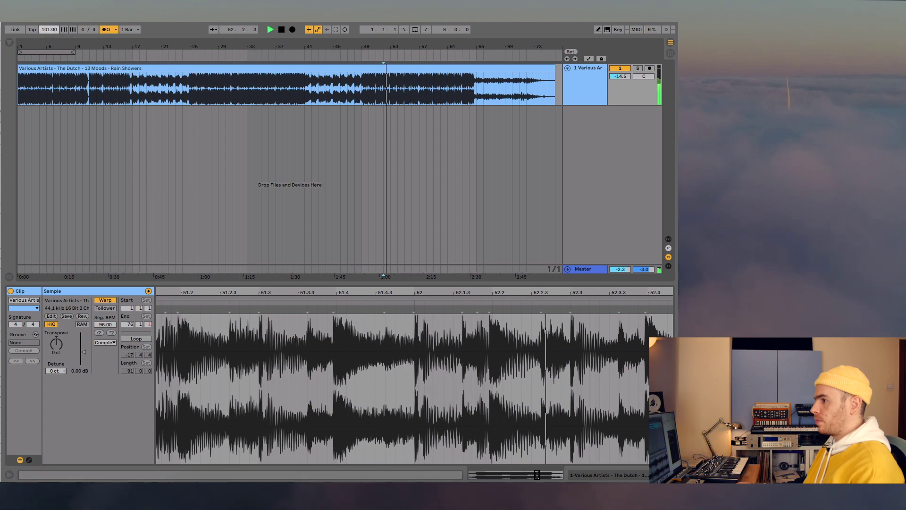
drag(49, 30, 49, 26)
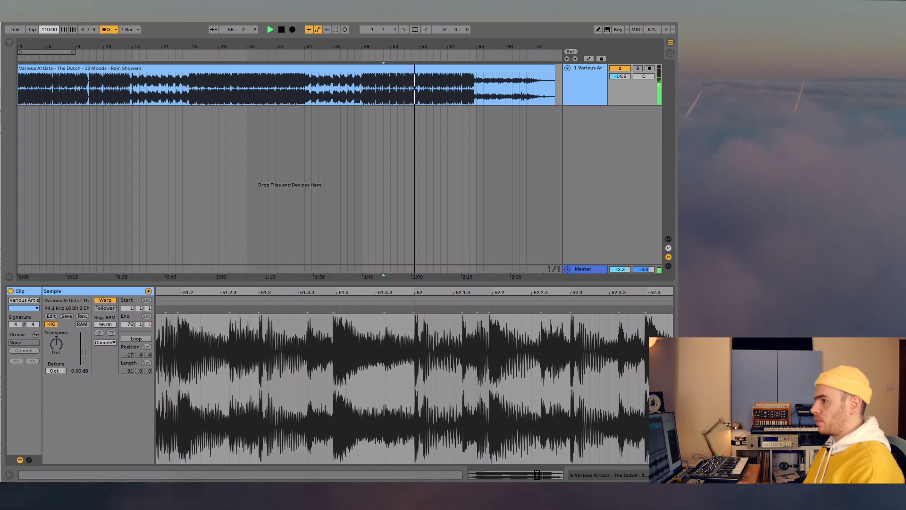
drag(46, 30, 46, 36)
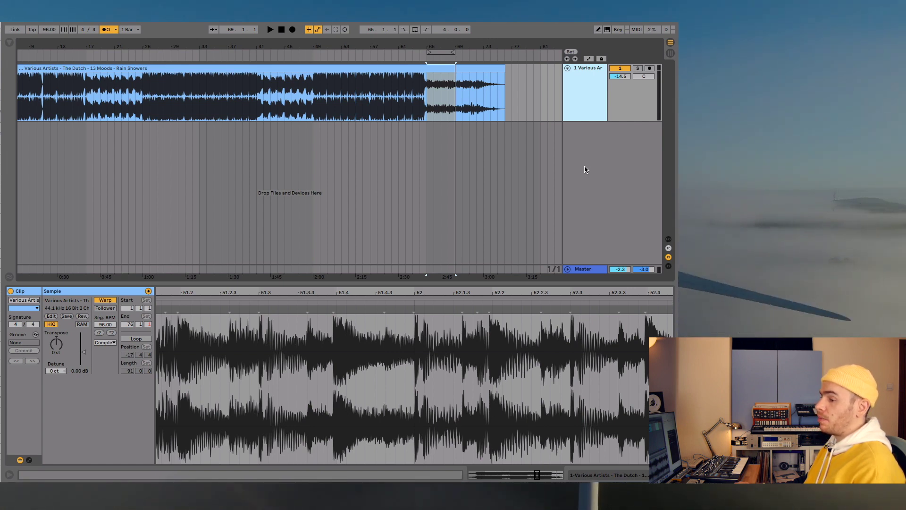
Mute the Rain Showers track and tap the project tempo along to the beat of Going for the glow
click(621, 68)
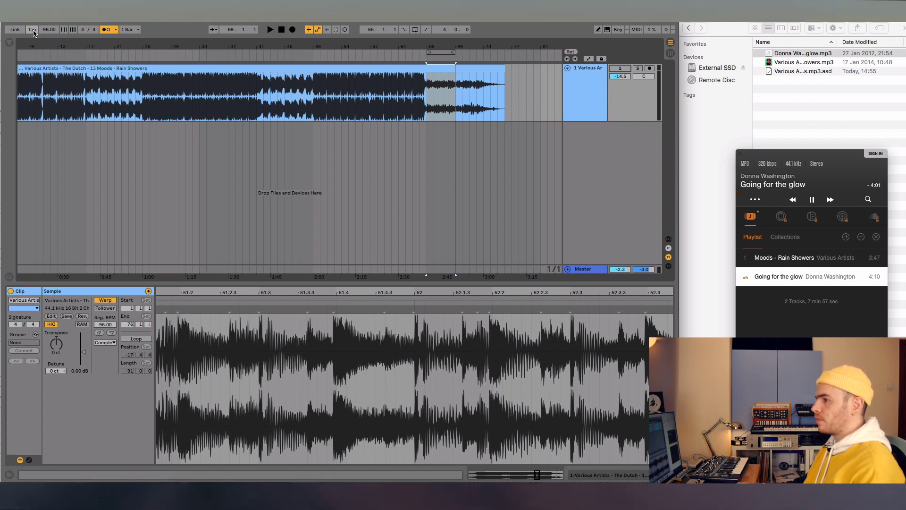
click(32, 30)
click(32, 30)
click(33, 29)
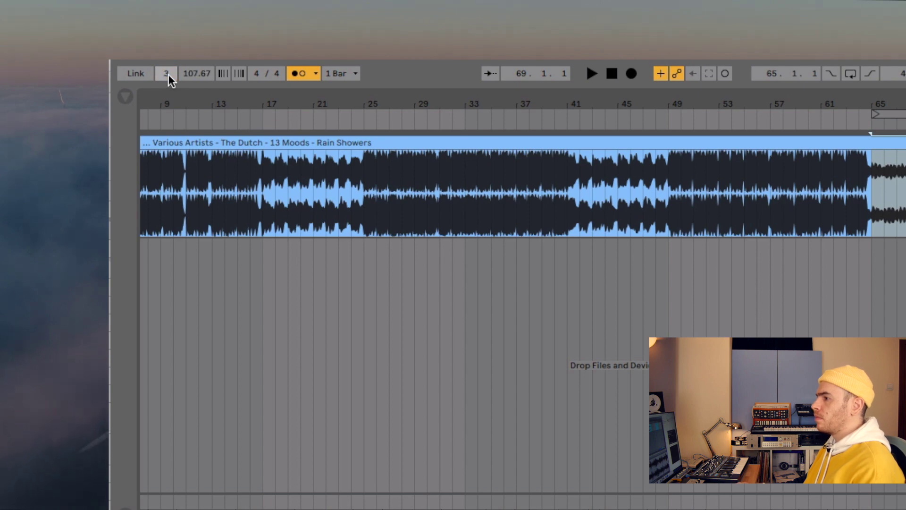
click(166, 73)
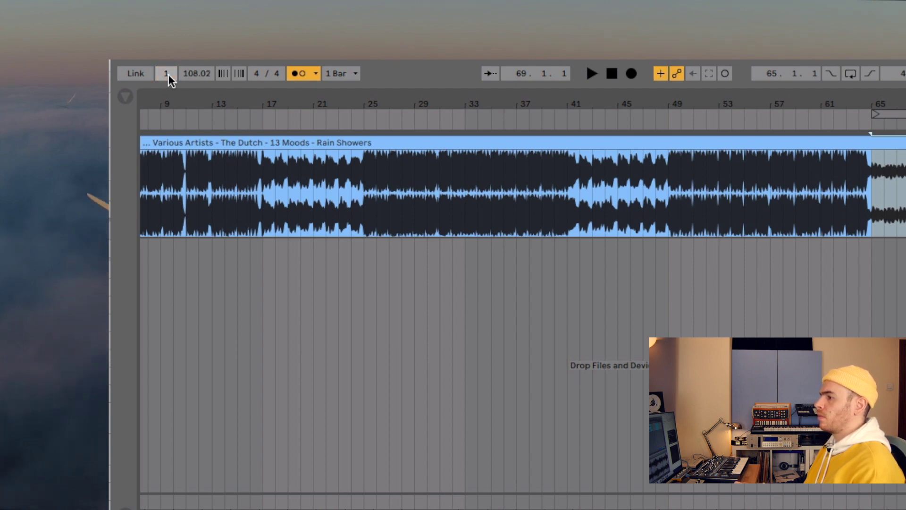
click(169, 76)
click(169, 76)
click(168, 75)
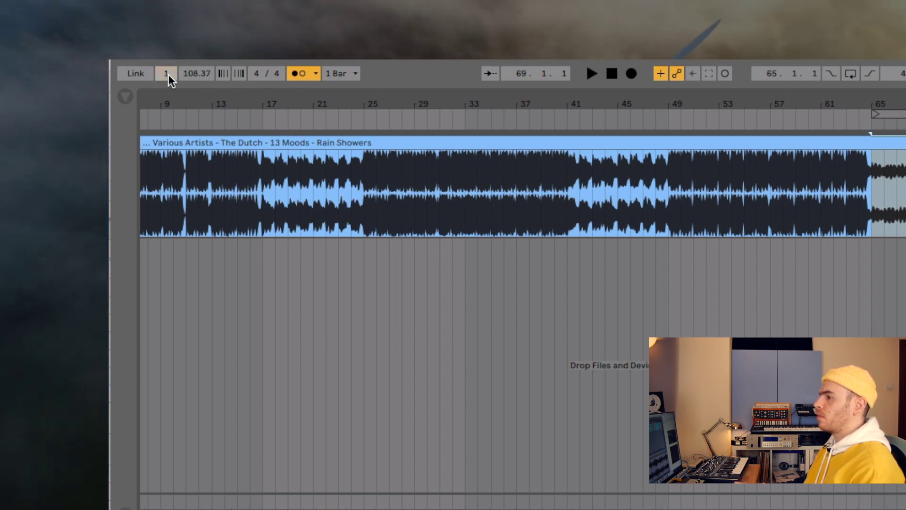
click(169, 76)
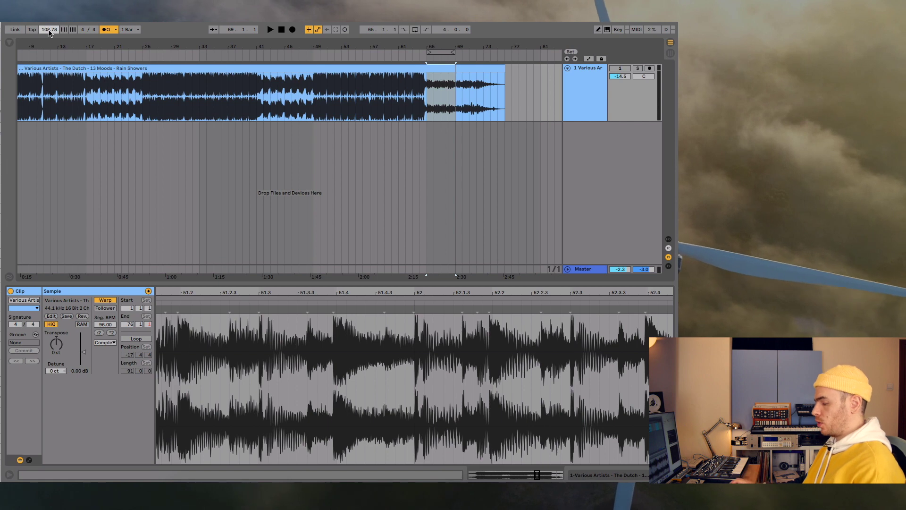
Set the project tempo to 109 BPM and add Going for the glow on a new audio track starting at bar 1
click(50, 29)
text(1)
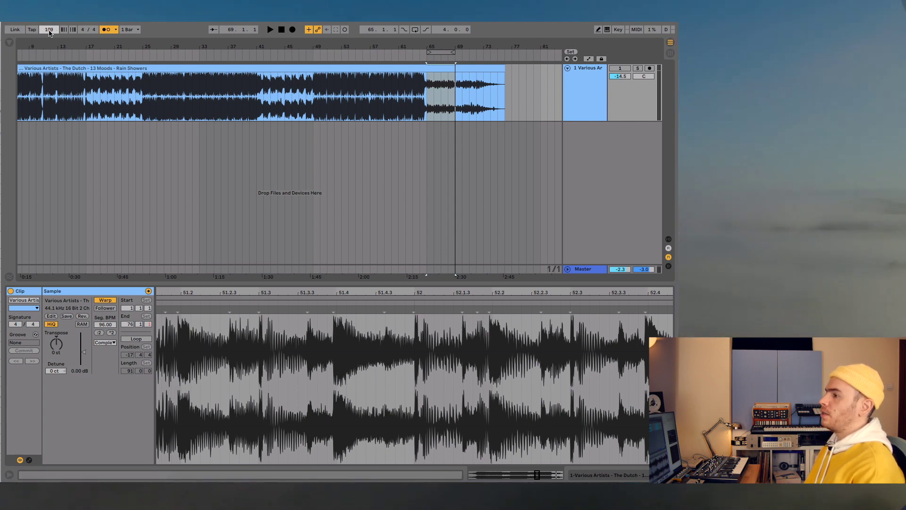
text(09)
key(Return)
drag(0, 129, 24, 138)
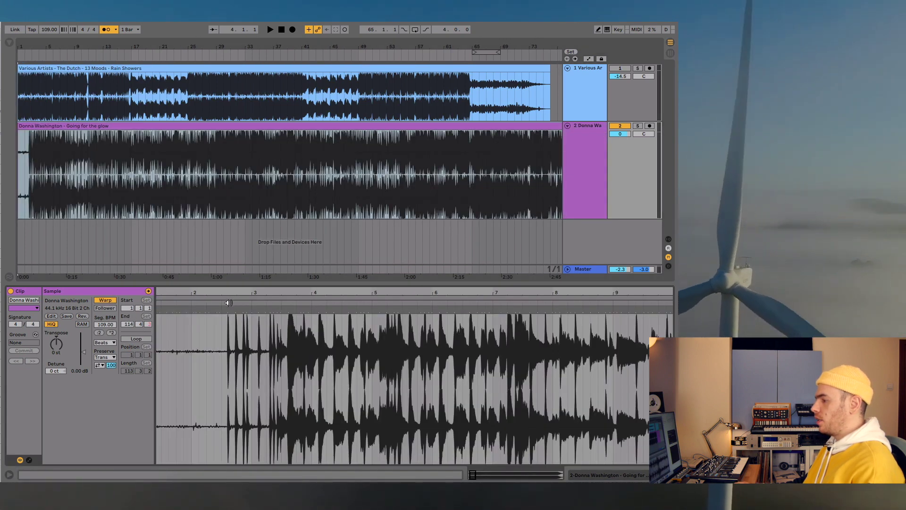
Play the new clip's opening and set its 1.1.1 position at the strong downbeat transient just after 3.3
click(230, 302)
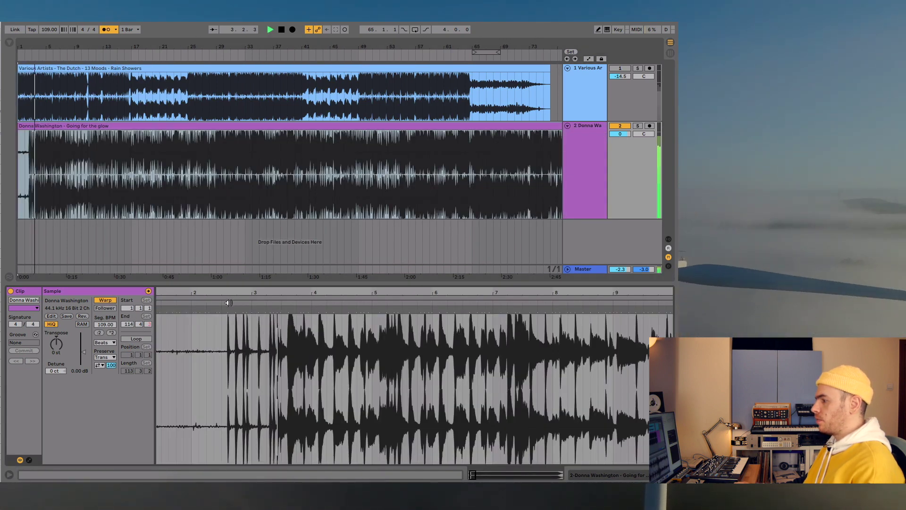
drag(286, 294, 287, 319)
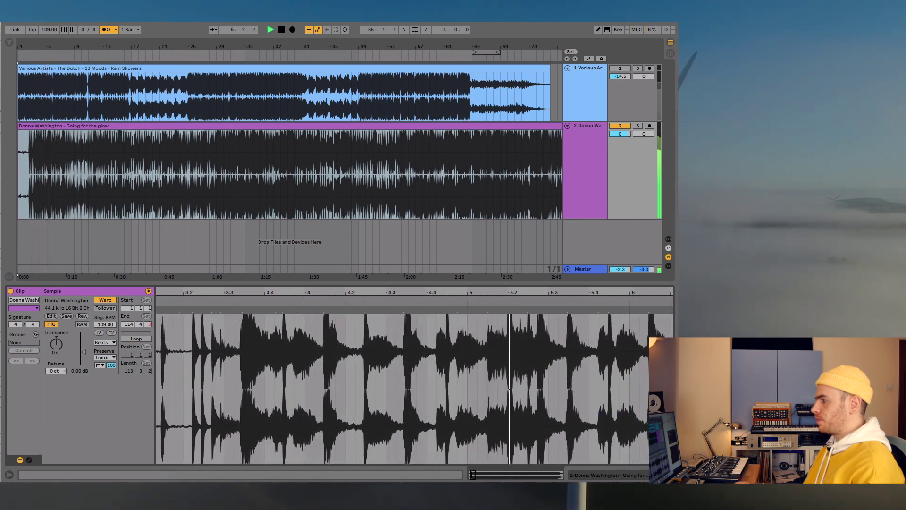
right_click(243, 333)
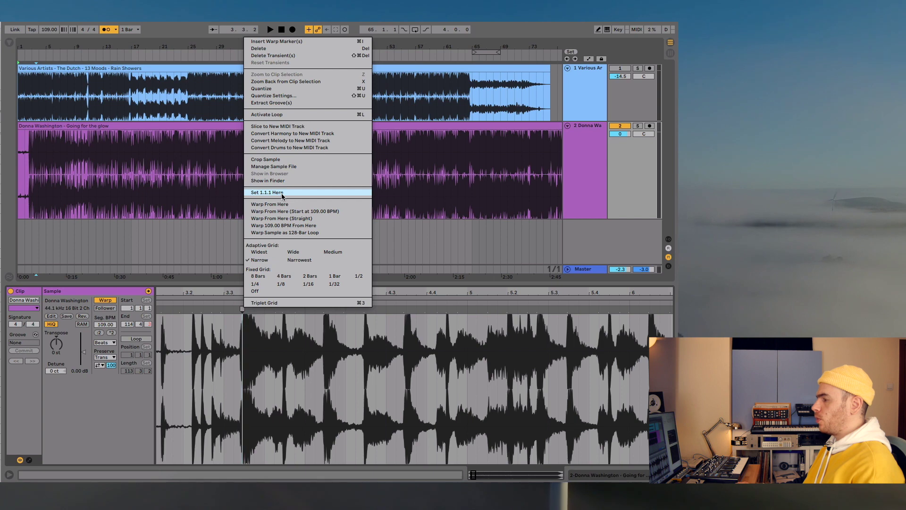
click(268, 193)
Play Going for the glow from the start and from bar 48 to check its timing against the grid
key(space)
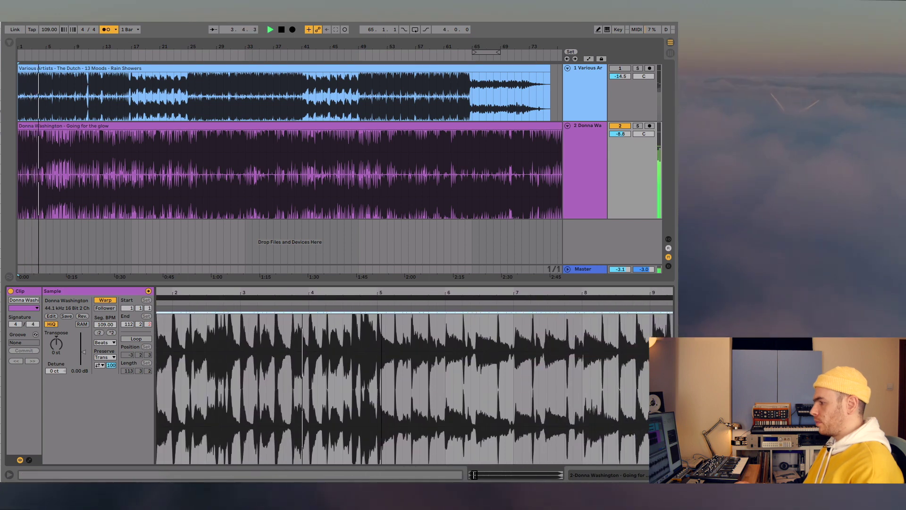
drag(382, 294, 320, 293)
drag(538, 291, 481, 289)
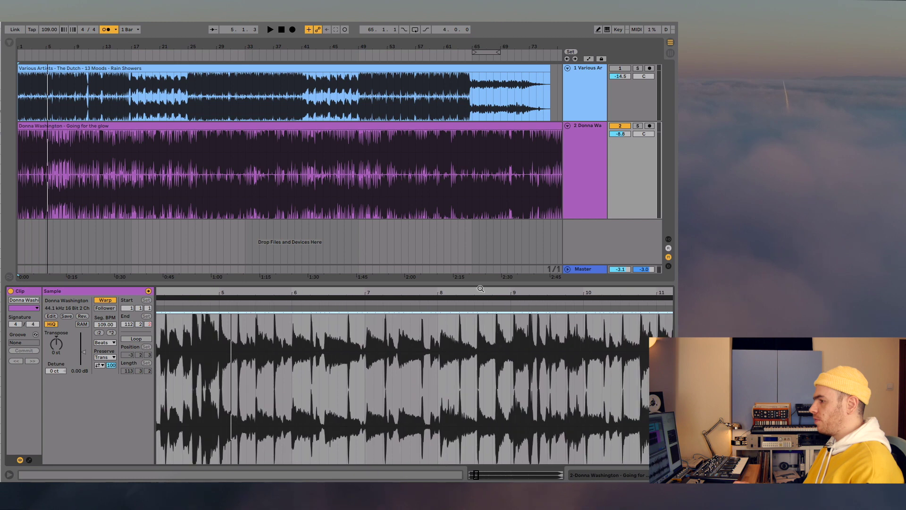
click(329, 191)
key(space)
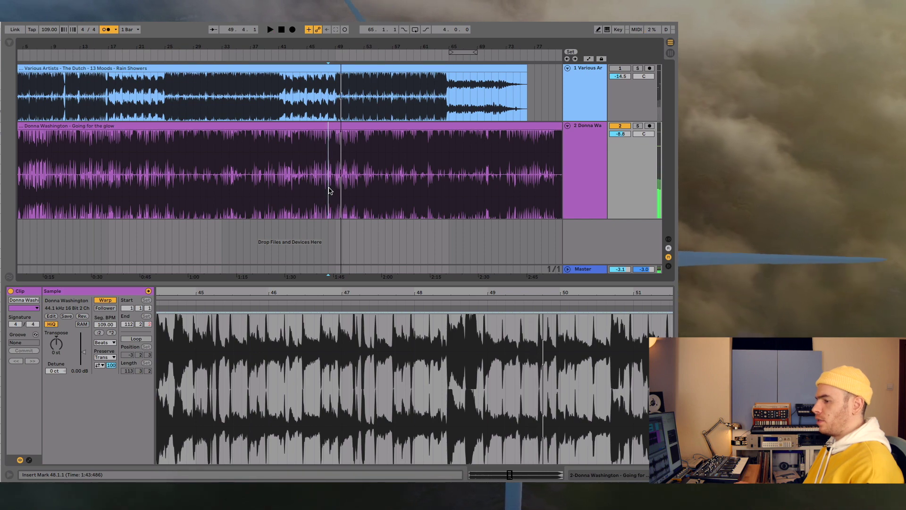
Add a warp marker on the transient at bar 5 of the Going for the glow clip
drag(215, 290, 246, 265)
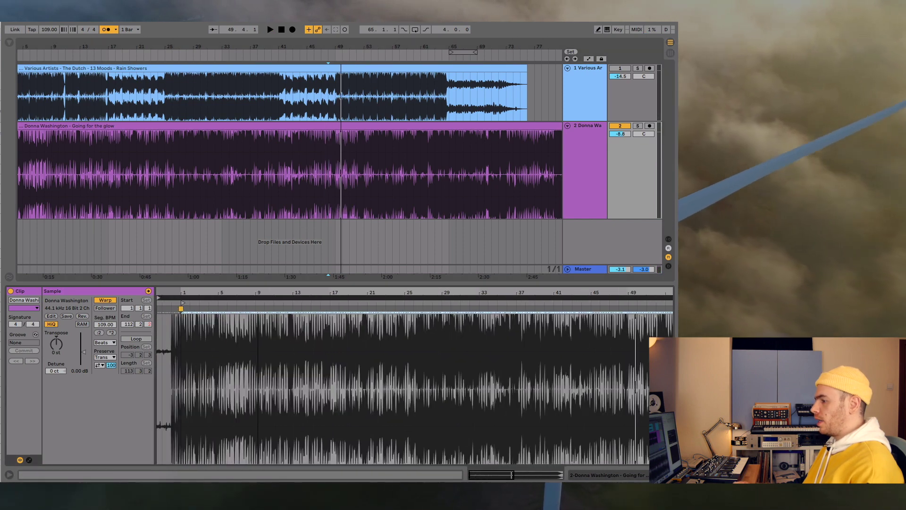
drag(216, 290, 234, 342)
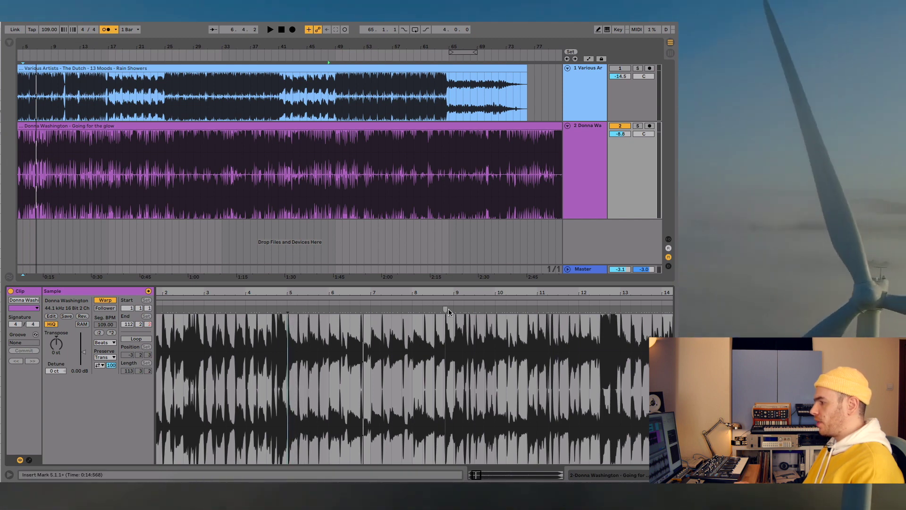
double_click(288, 309)
drag(288, 293, 208, 308)
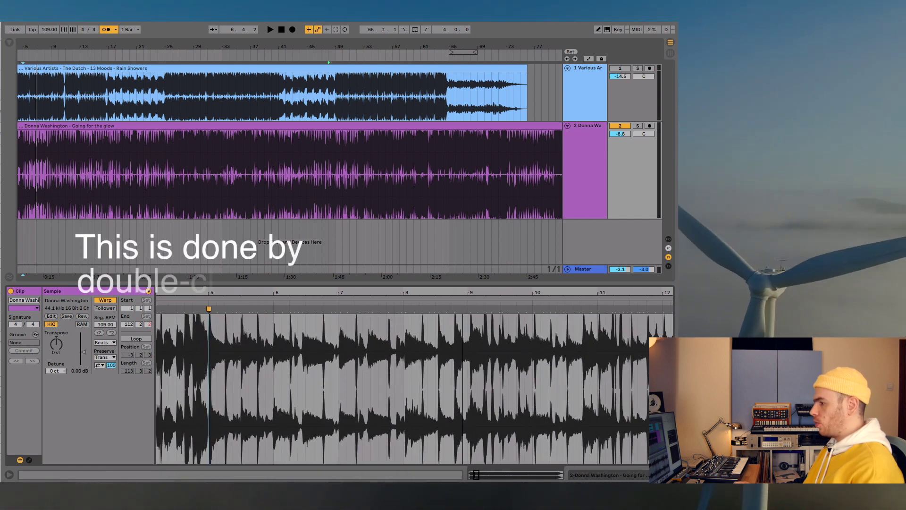
Play on from bar 5, add a warp marker on the downbeat transient near bar 9, and align it with the bar 9 line
key(space)
double_click(207, 307)
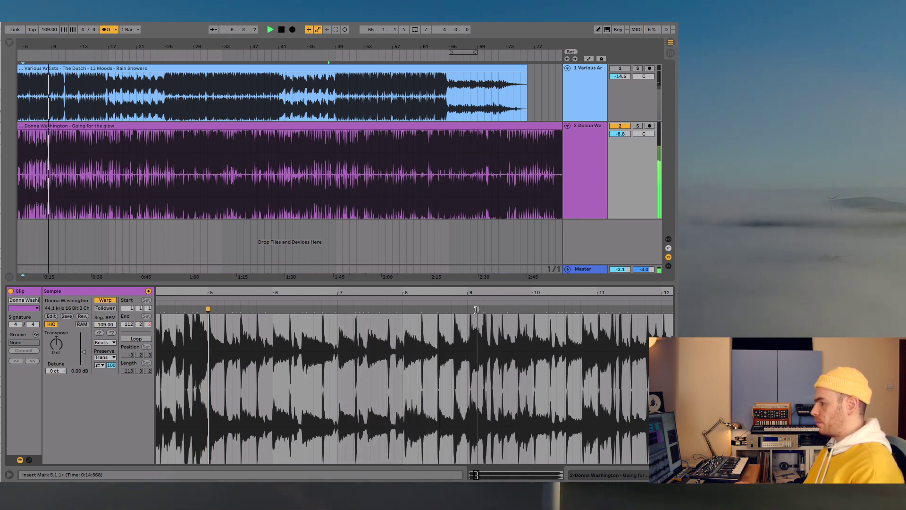
key(space)
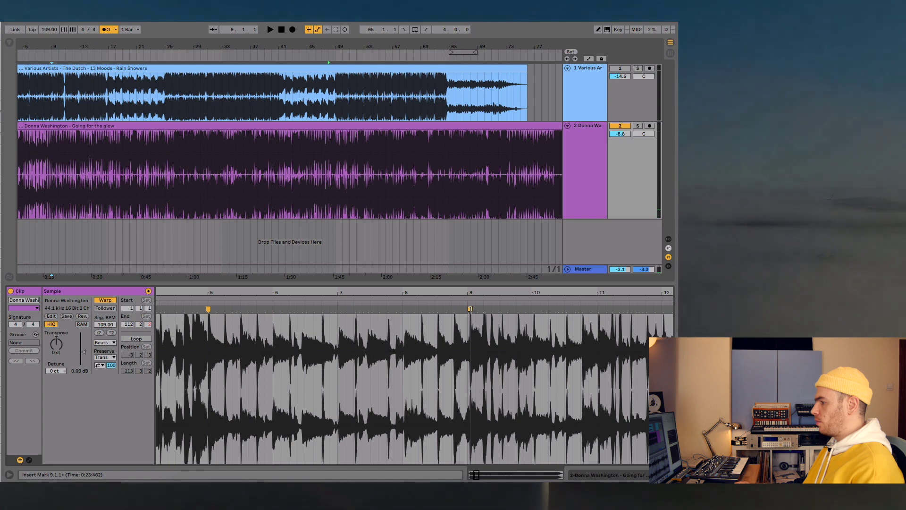
double_click(470, 309)
drag(470, 310, 467, 310)
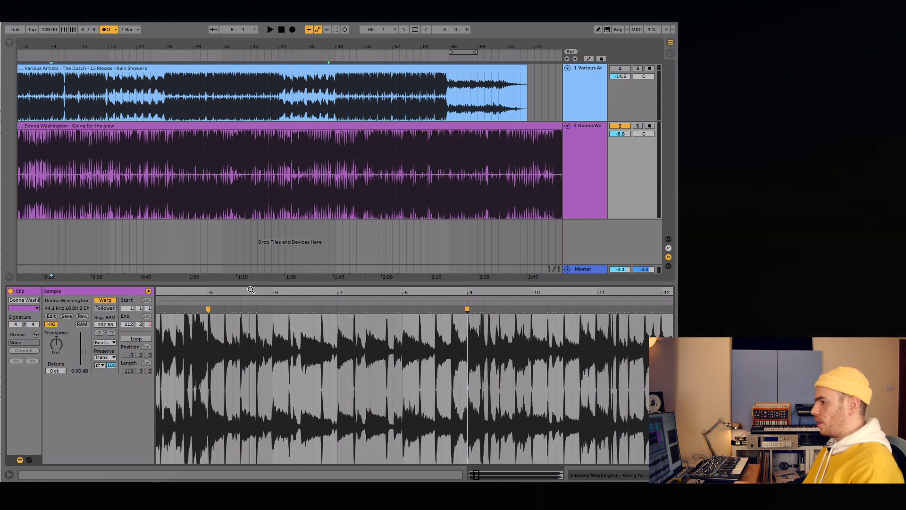
Play the corrected section through bar 9 and review the warp markers at bars 1, 5 and 9
click(178, 301)
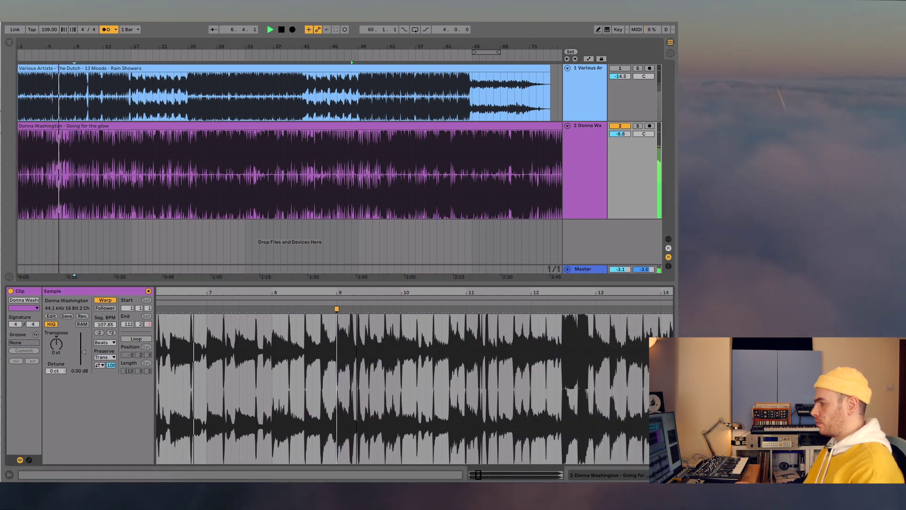
drag(192, 289, 442, 289)
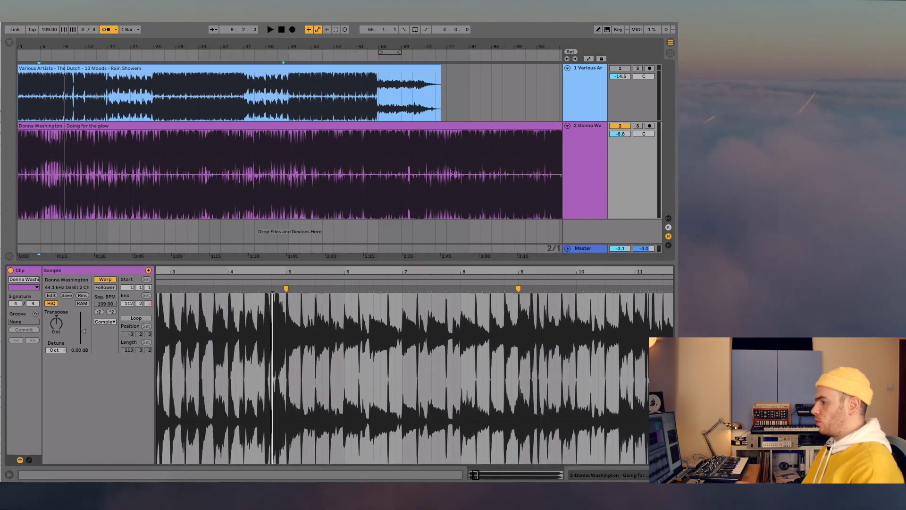
scroll(429, 310, down, 5)
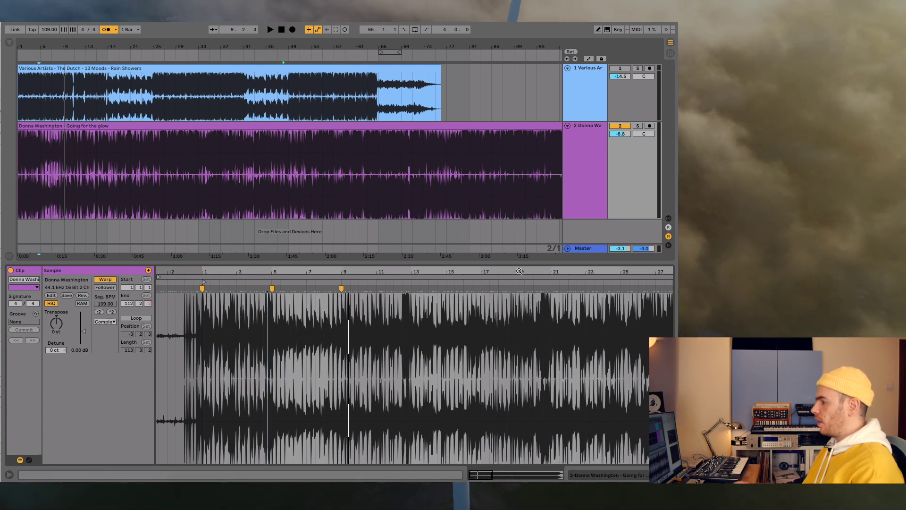
drag(519, 271, 489, 272)
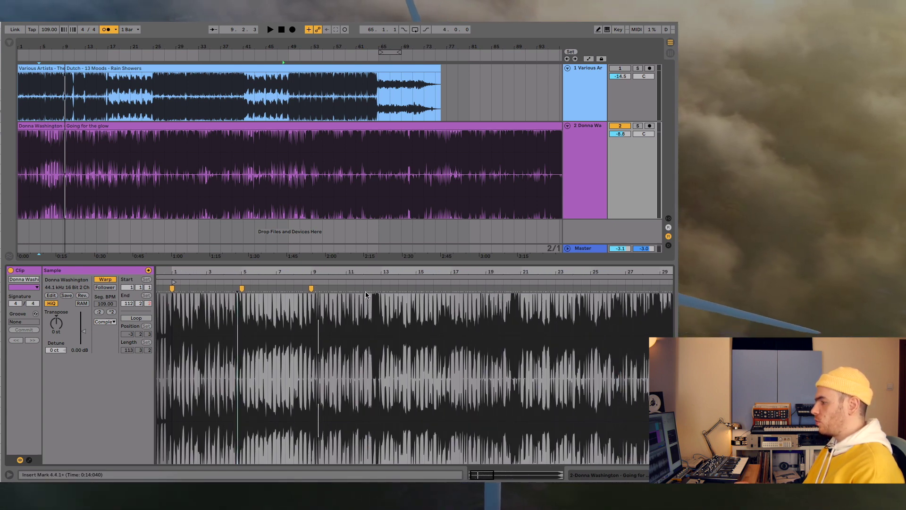
mouse_move(373, 272)
mouse_down()
mouse_move(352, 267)
mouse_move(366, 265)
mouse_up()
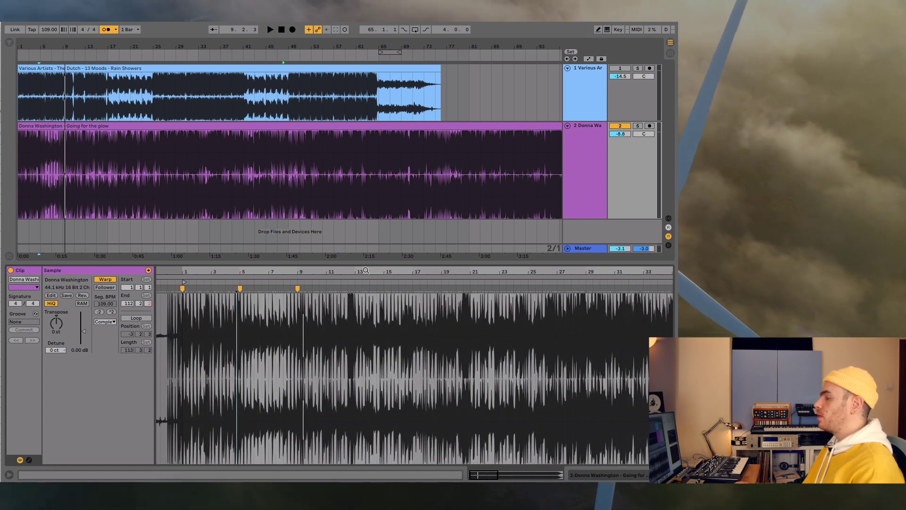
drag(237, 270, 236, 338)
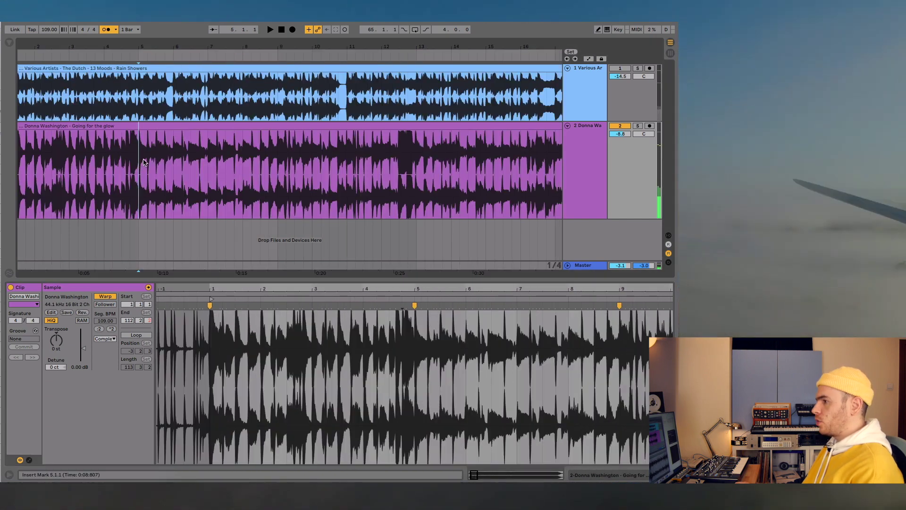
Add a new track with an empty Simpler below the Going for the glow track
drag(138, 139, 276, 138)
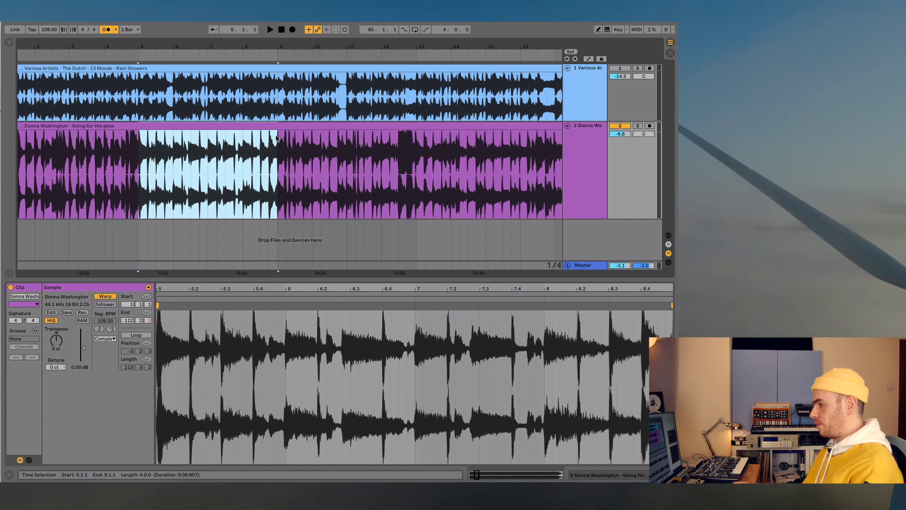
key(super+shift+t)
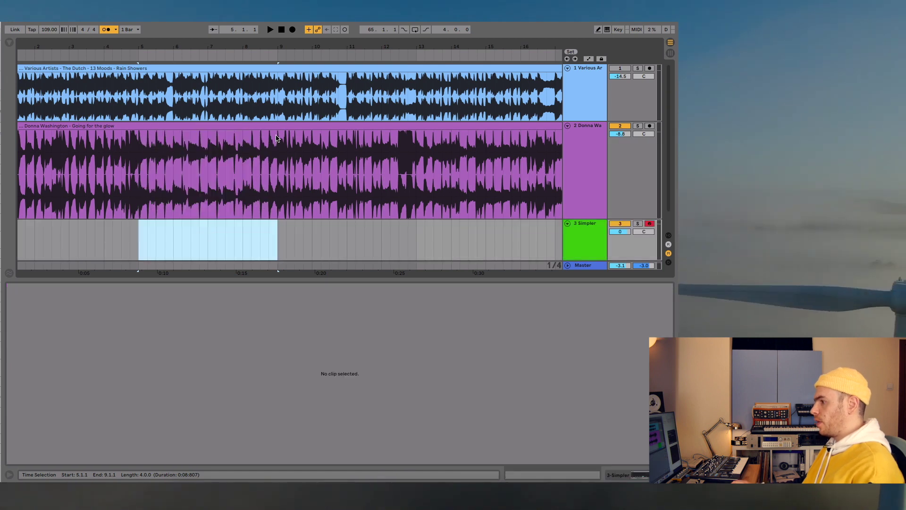
click(575, 237)
Load the 5.1.1 to 9.1.1 section of Going for the glow into the Simpler and crop the sample to it
drag(138, 142, 278, 138)
click(219, 127)
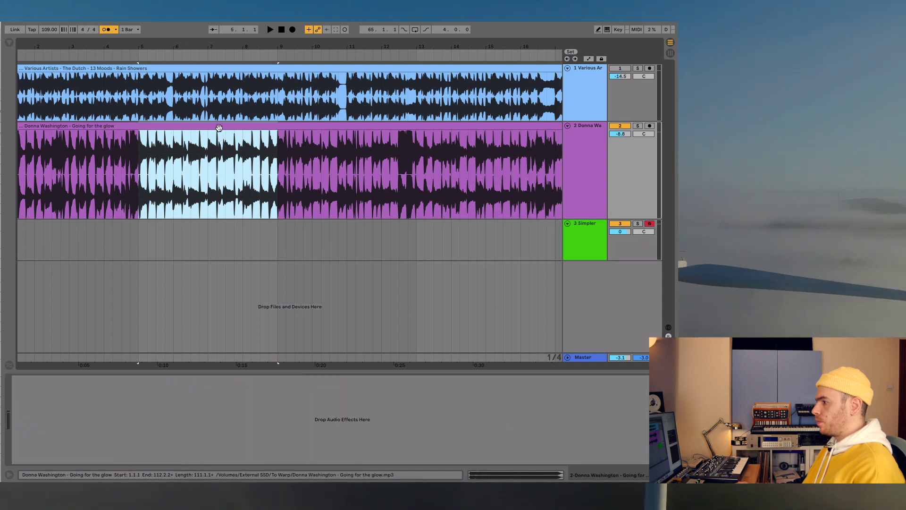
click(590, 239)
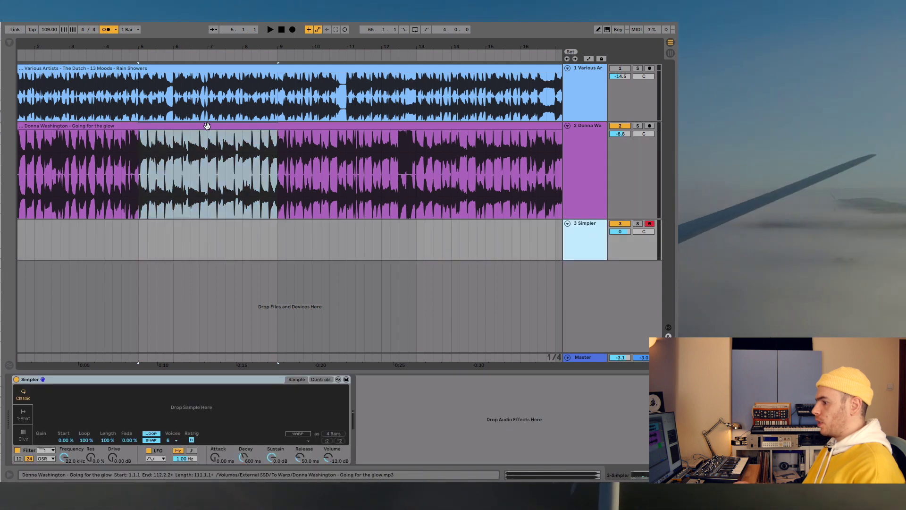
drag(207, 126, 176, 406)
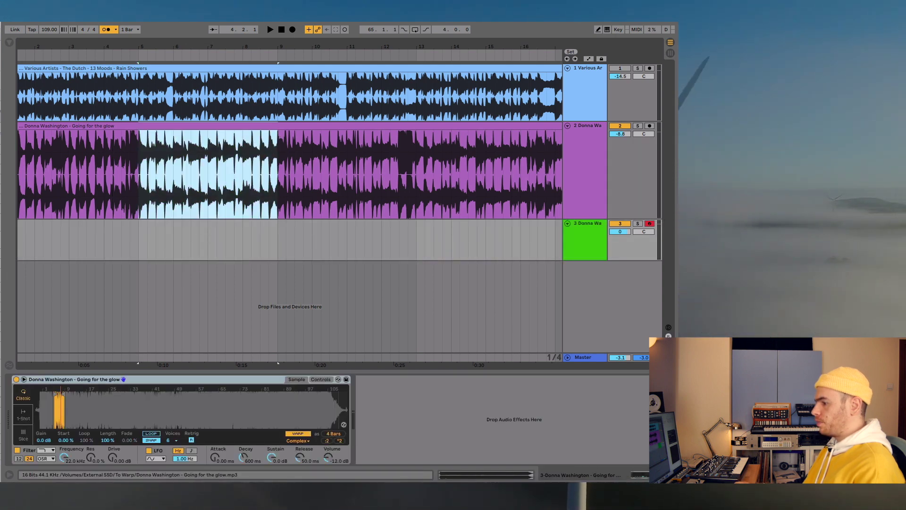
right_click(279, 412)
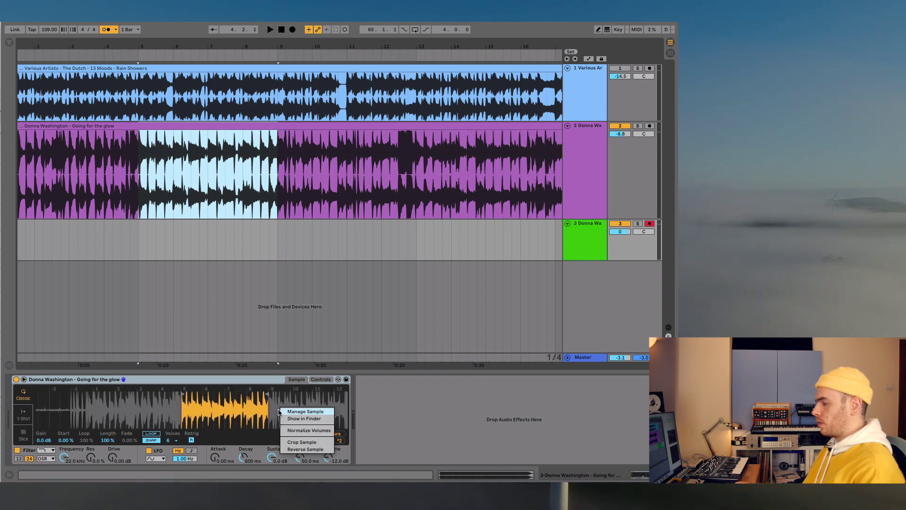
click(301, 442)
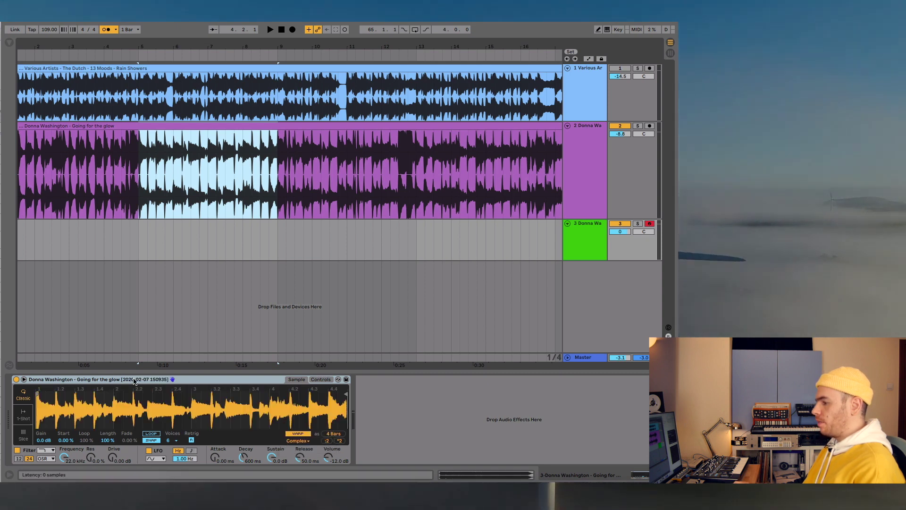